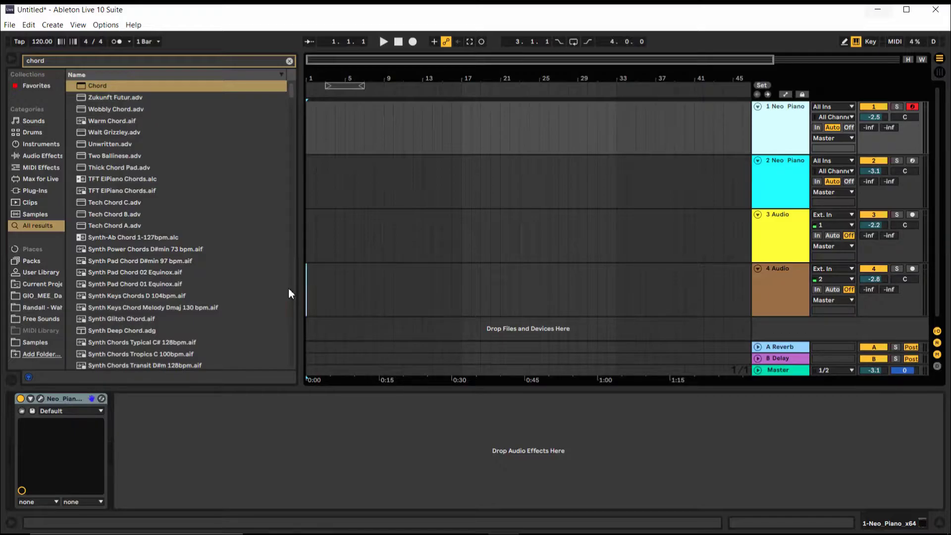
Clear the 'chord' search from the browser, leaving the results list empty.
left_click(289, 60)
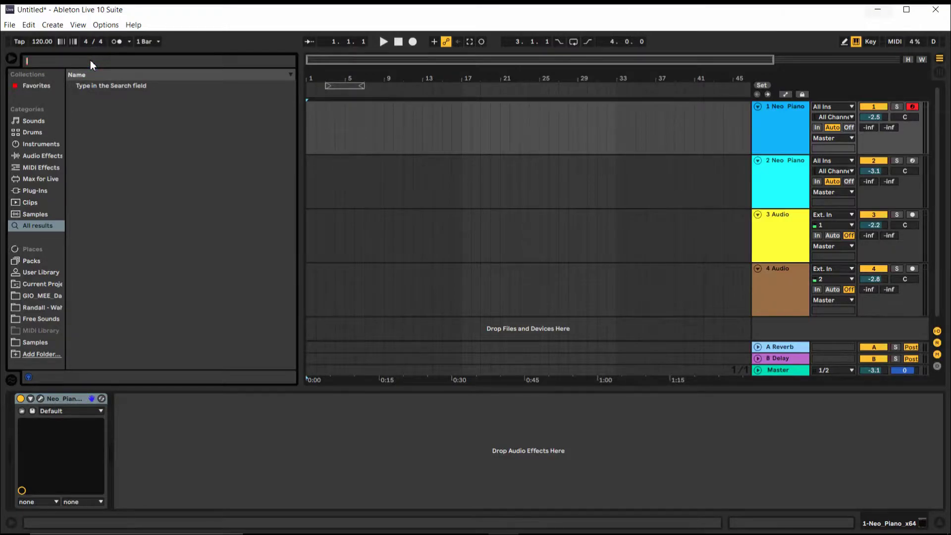
Search 'midi moni', place MIDI Monitor ahead of Neo Piano, and rename it Before.
type("midi moni")
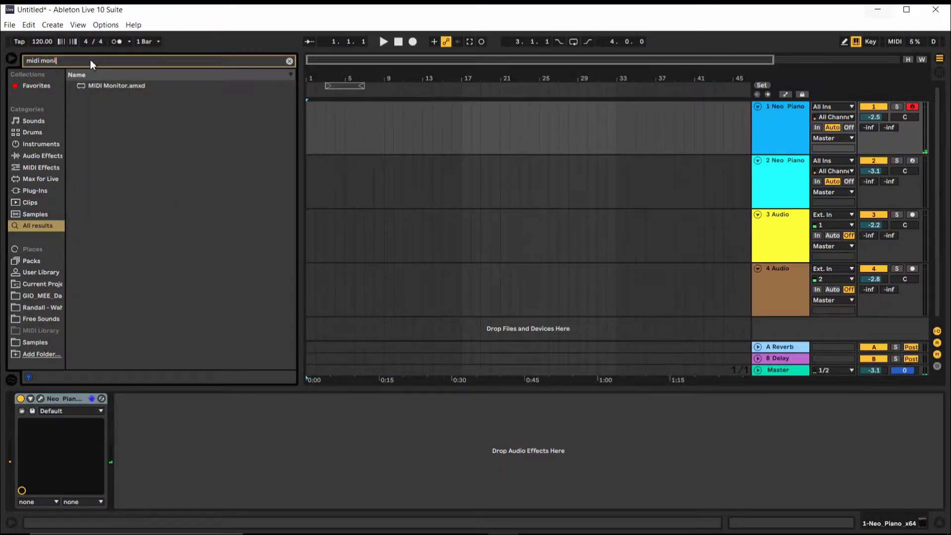
mouse_move(88, 84)
left_mouse_down()
mouse_move(59, 439)
mouse_move(15, 441)
left_mouse_up()
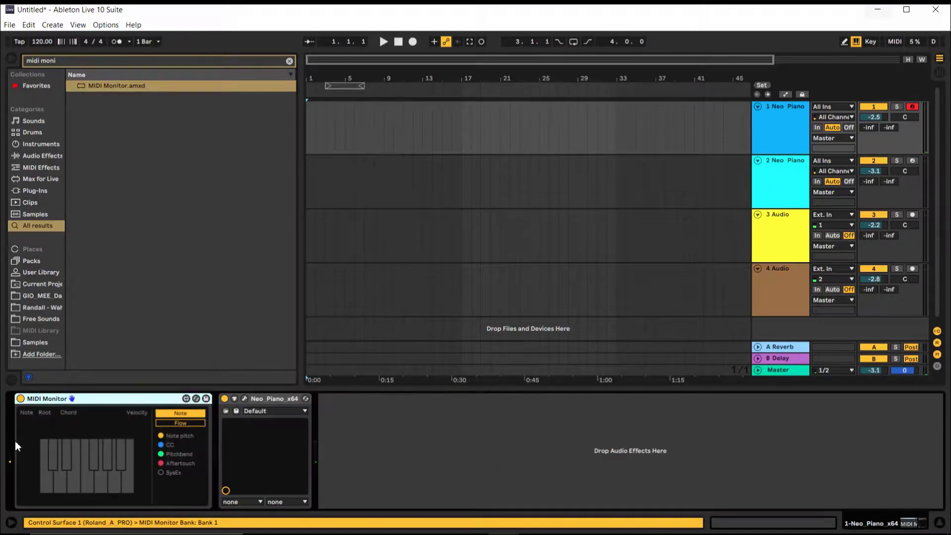
right_click(50, 401)
left_click(103, 283)
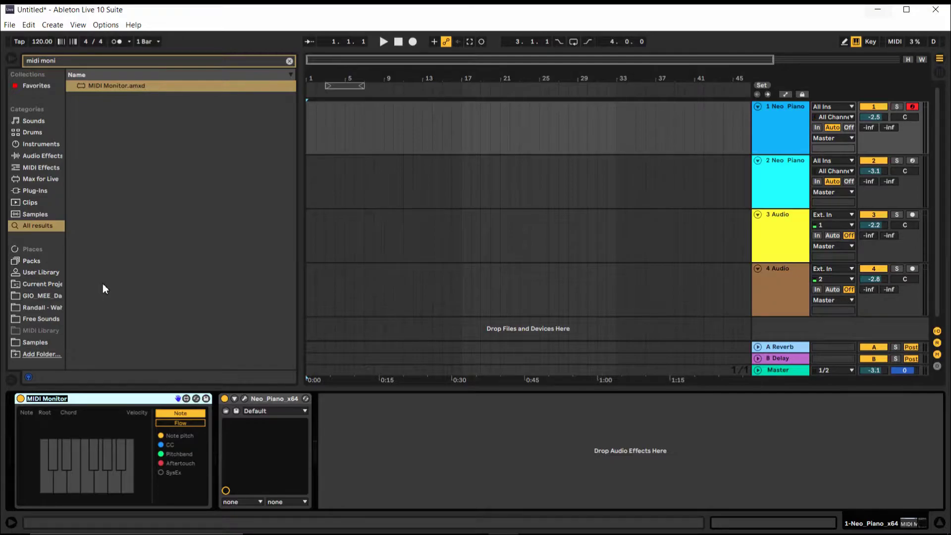
type("Before")
Insert a second MIDI Monitor ahead of Neo Piano and rename it After.
left_click_drag(141, 85, 227, 450)
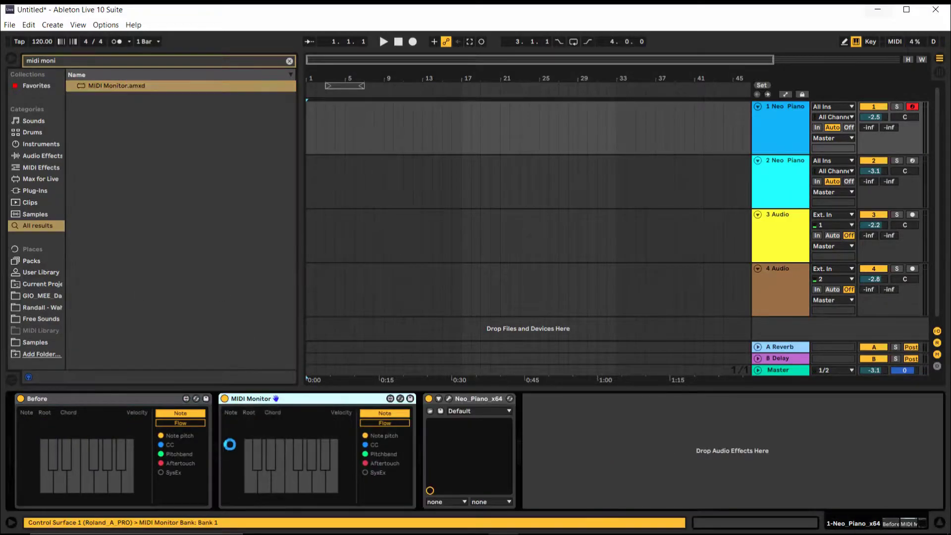
right_click(252, 400)
left_click(284, 277)
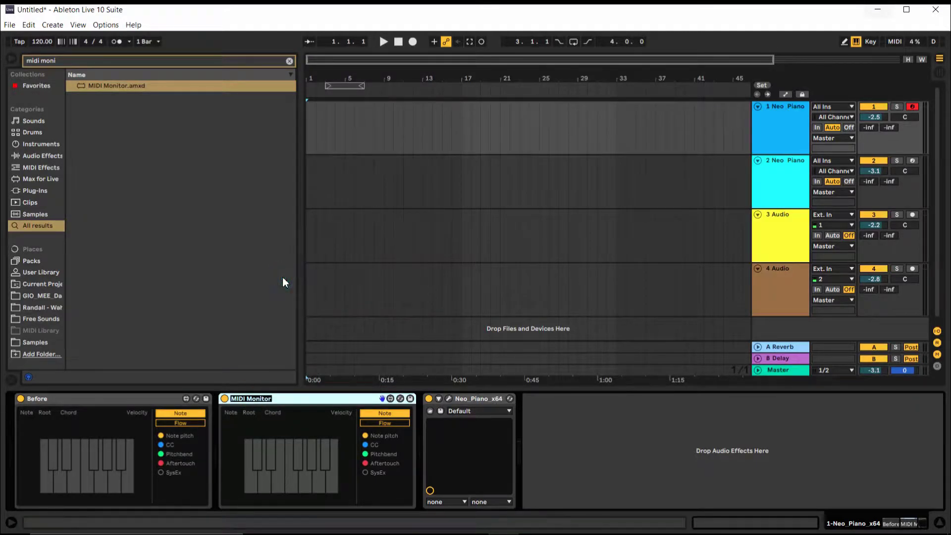
type("After")
Commit the After name, search 'Scale', and insert a Scale device between Before and After.
left_click(136, 178)
left_click(290, 62)
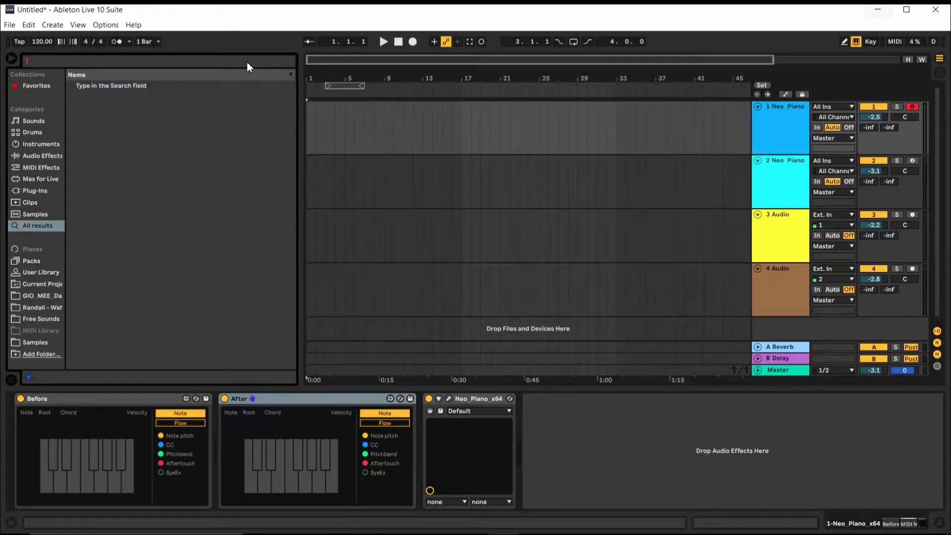
type("Sca")
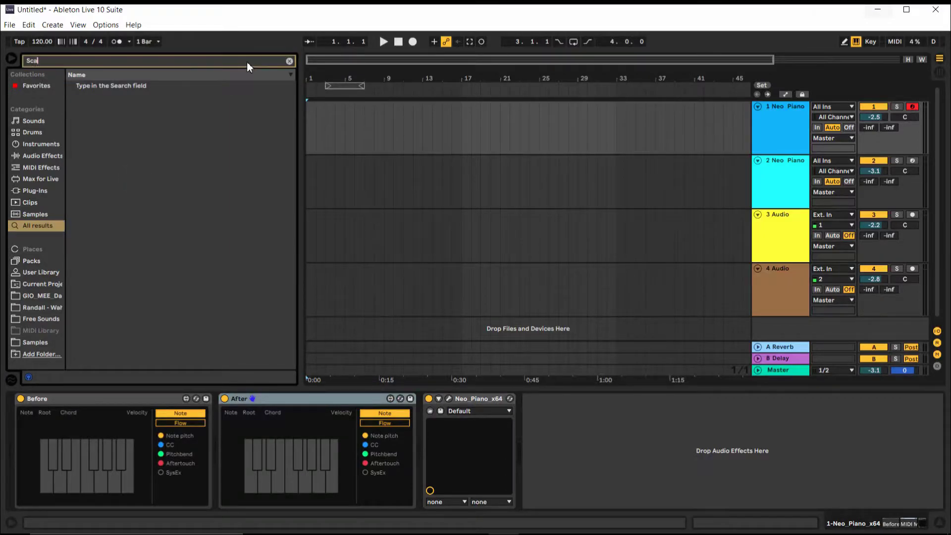
type("le")
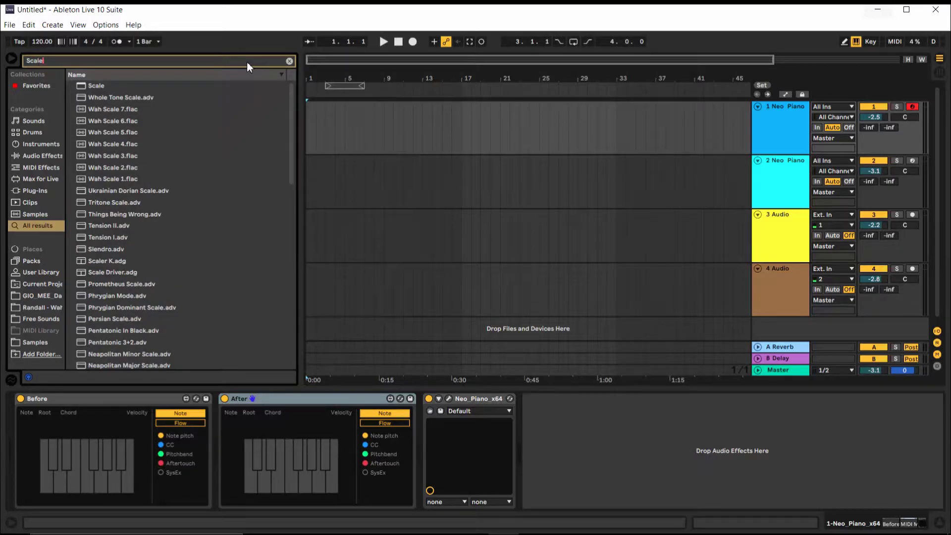
mouse_move(91, 90)
left_mouse_down()
mouse_move(188, 450)
mouse_move(220, 484)
mouse_move(233, 458)
left_mouse_up()
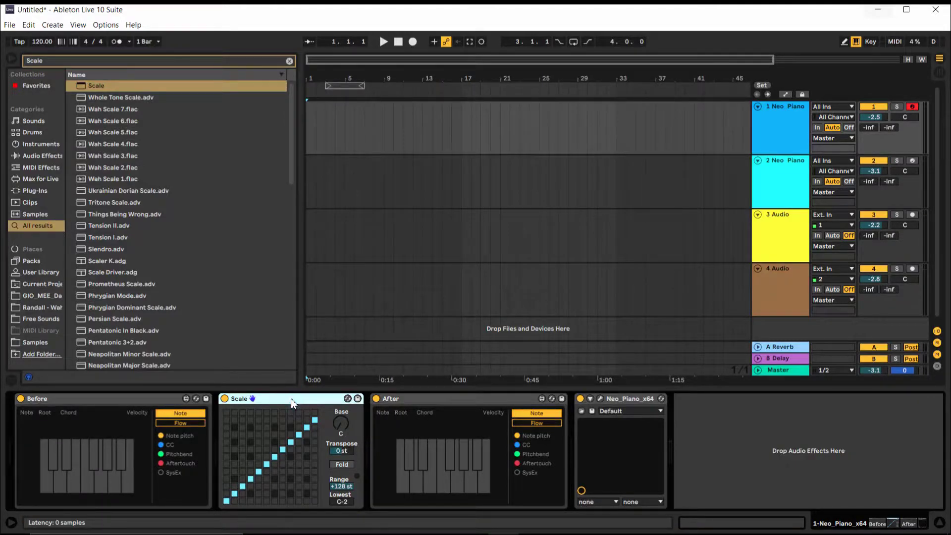
Delete the added Scale device and scroll down through the Scale search results.
key("Delete")
scroll(172, 179, "down", 3)
scroll(139, 263, "down", 7)
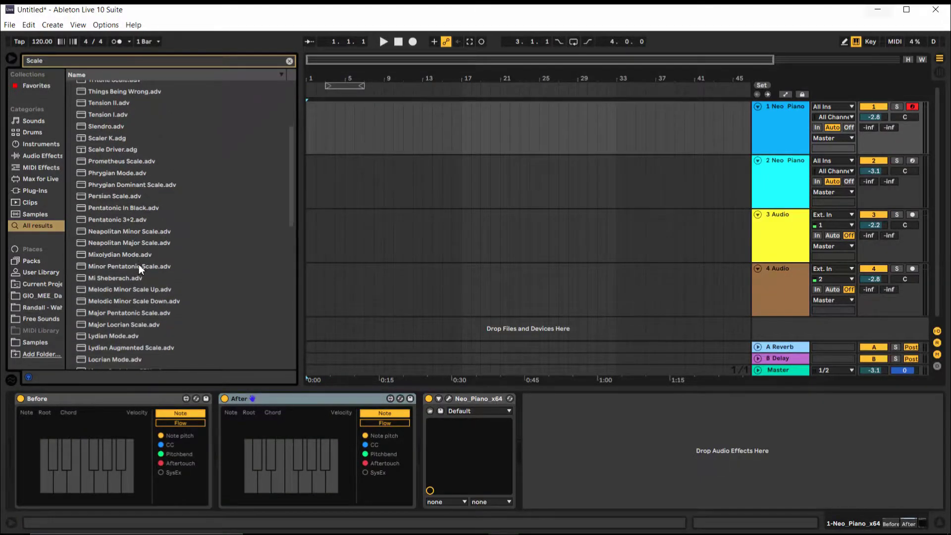
scroll(140, 268, "down", 2)
scroll(139, 266, "down", 6)
Drag the C Minor.adv scale preset between the Before and After monitors.
scroll(140, 268, "down", 1)
left_click(97, 322)
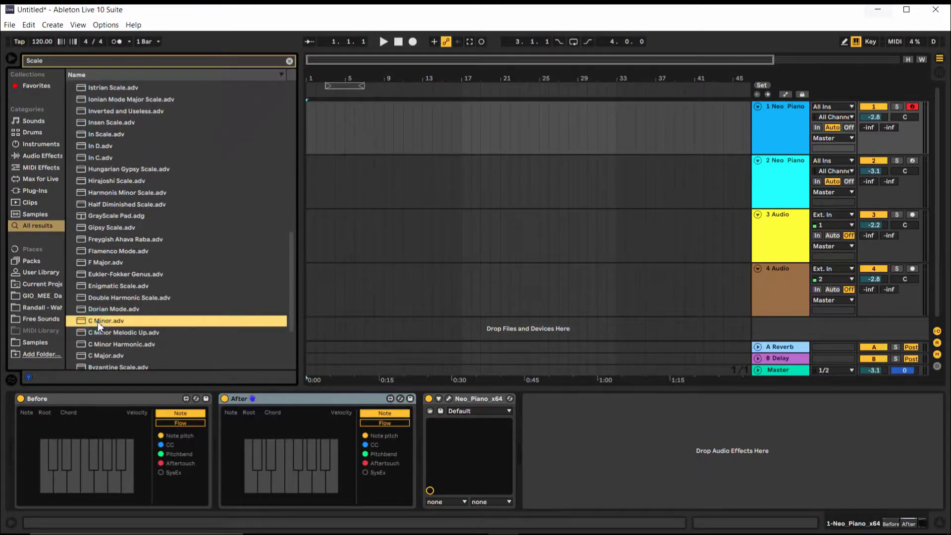
left_click_drag(97, 322, 216, 458)
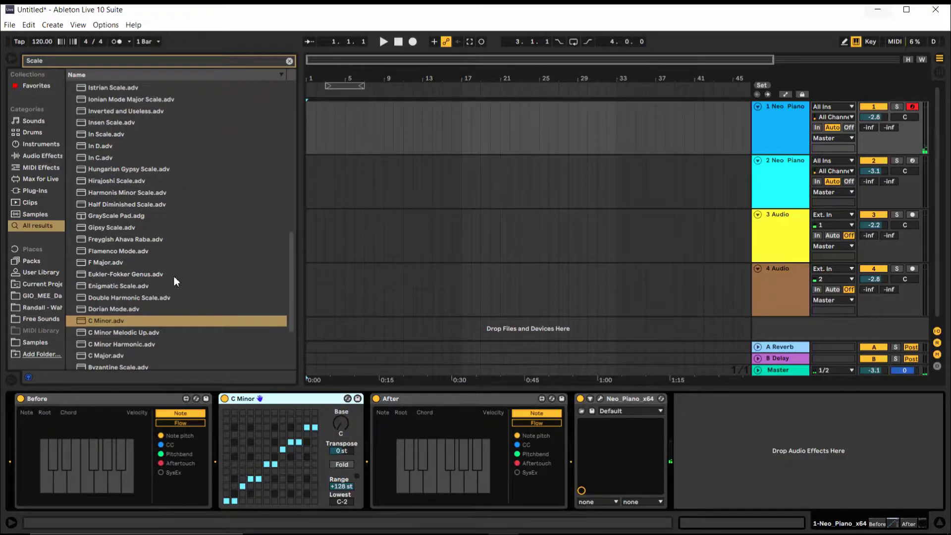
Search 'chor' and drop the Chord device between Before and the C Minor scale.
left_click(290, 60)
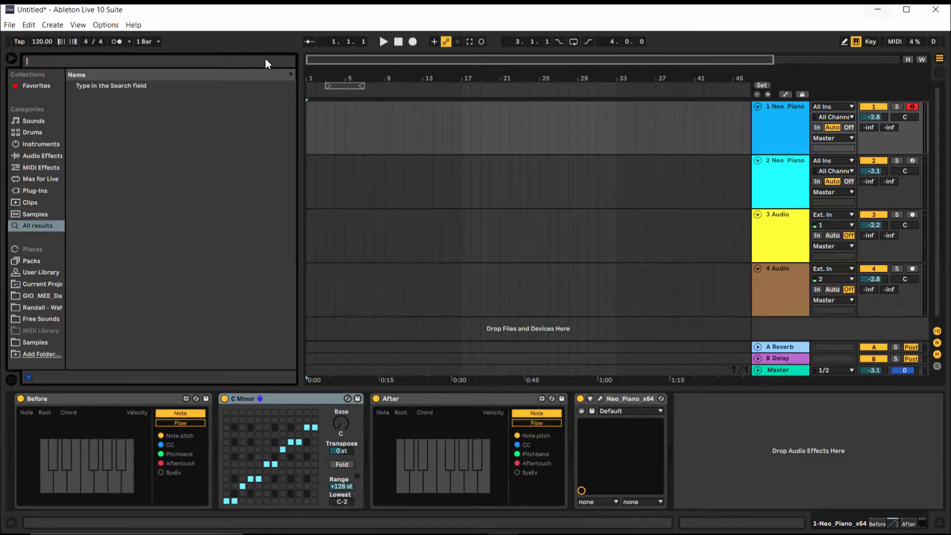
type("hor")
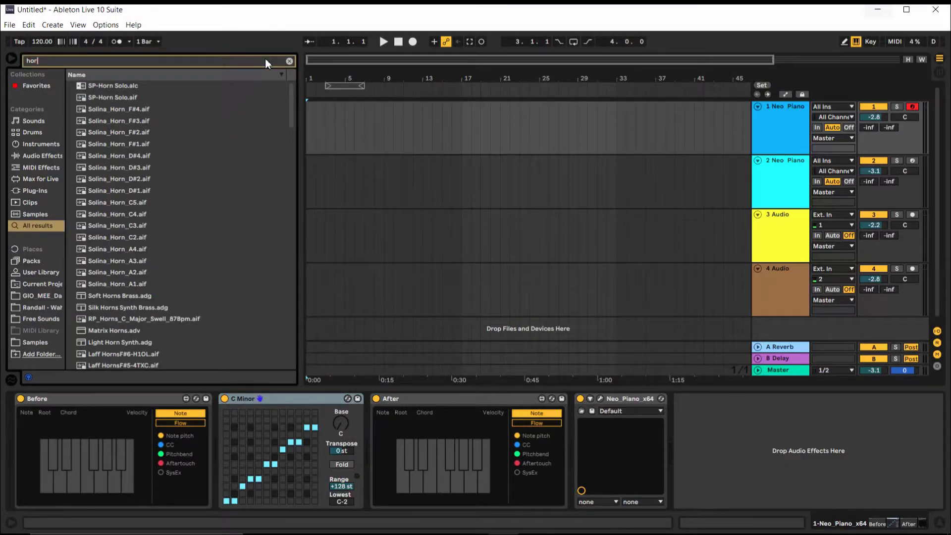
key("BackSpace")
key("BackSpace")
key("BackSpace")
type("chor")
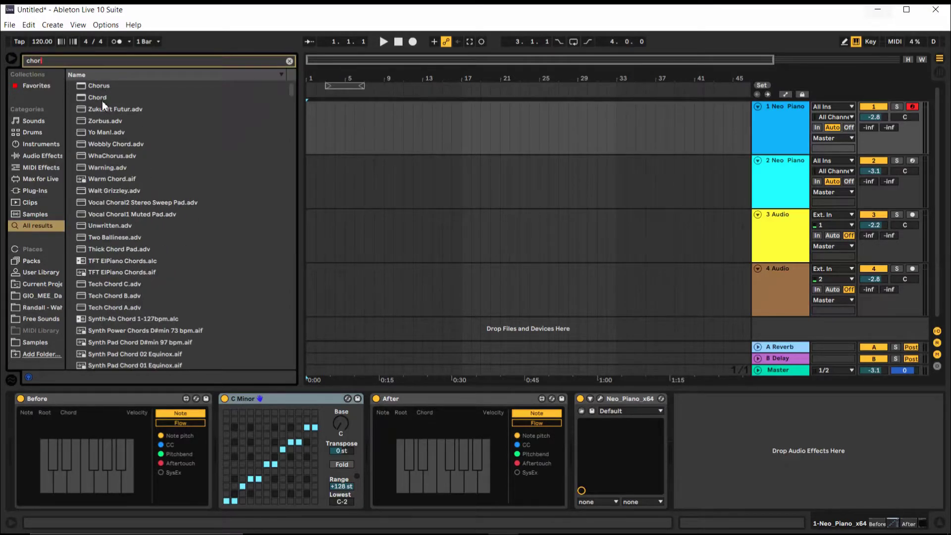
left_click_drag(97, 95, 222, 449)
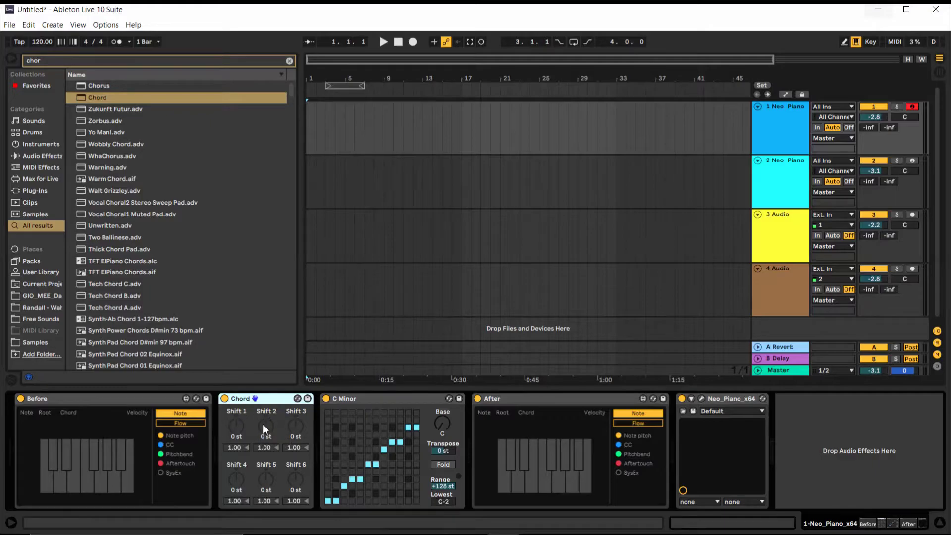
Set the Chord device's Shift 1 to +3 st and Shift 2 to +7 st.
left_click_drag(236, 424, 236, 417)
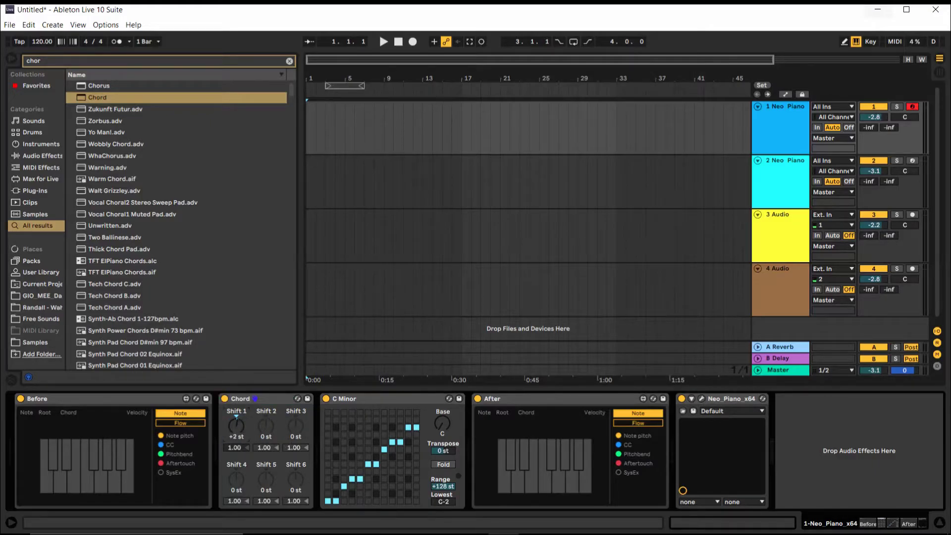
left_click_drag(235, 424, 234, 421)
left_click(266, 426)
left_click_drag(266, 426, 266, 417)
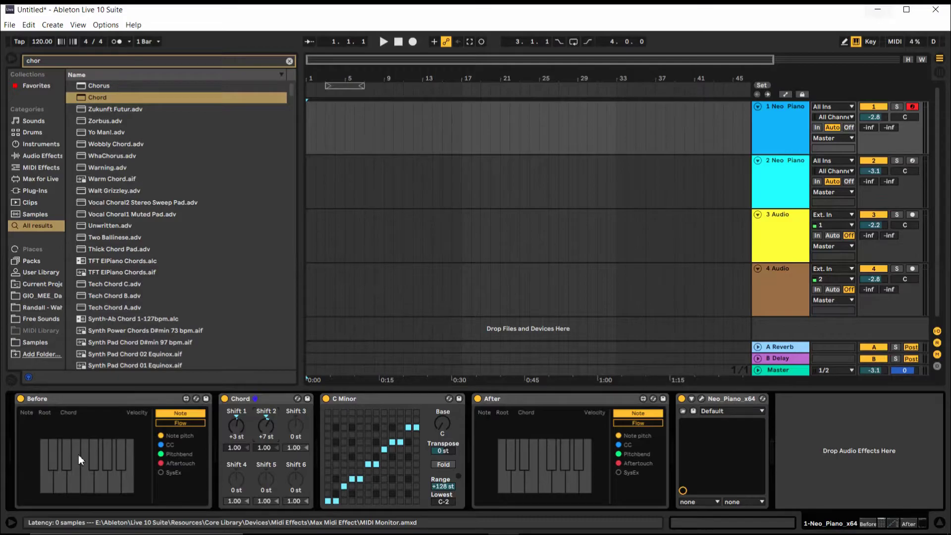
left_click(43, 485)
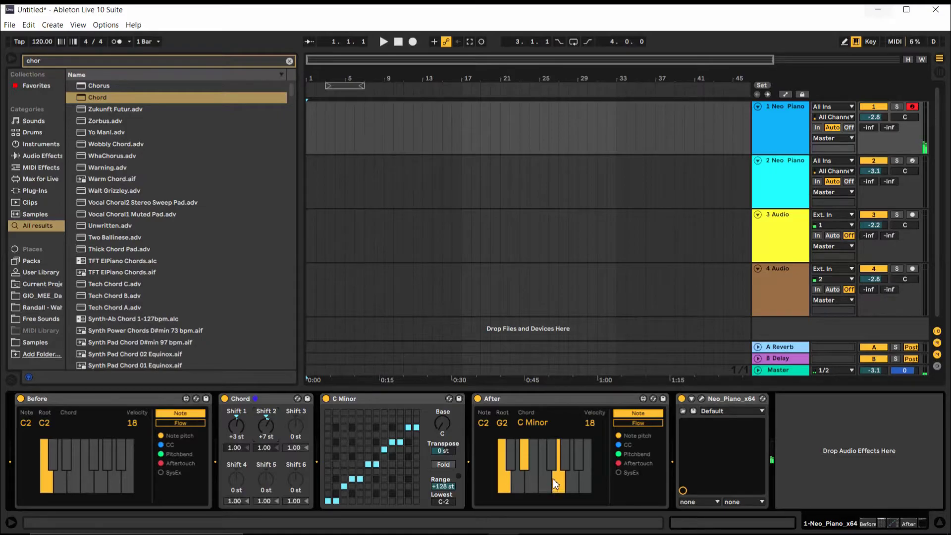
key("s")
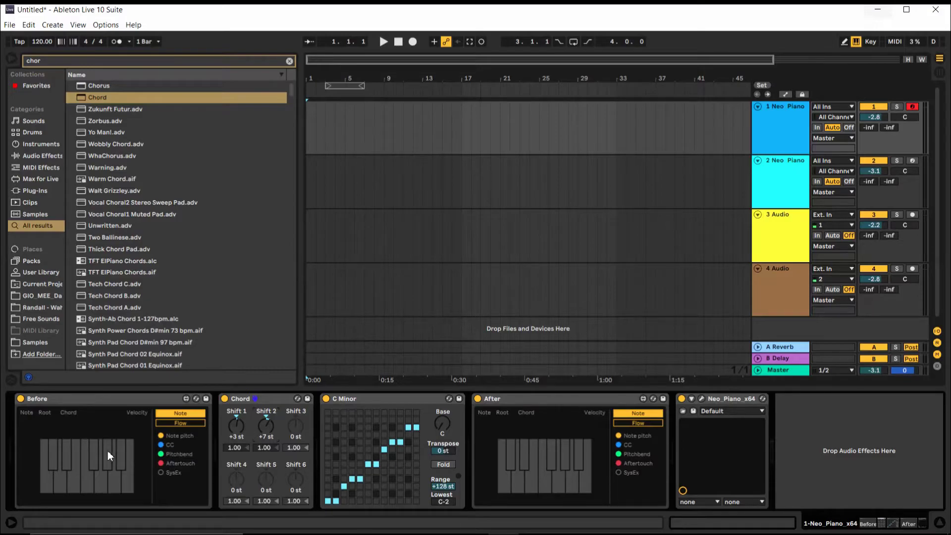
Play a C#2 test note, then turn the scale's Base knob from C to A.
key("w")
left_click(445, 426)
left_click_drag(443, 422, 443, 391)
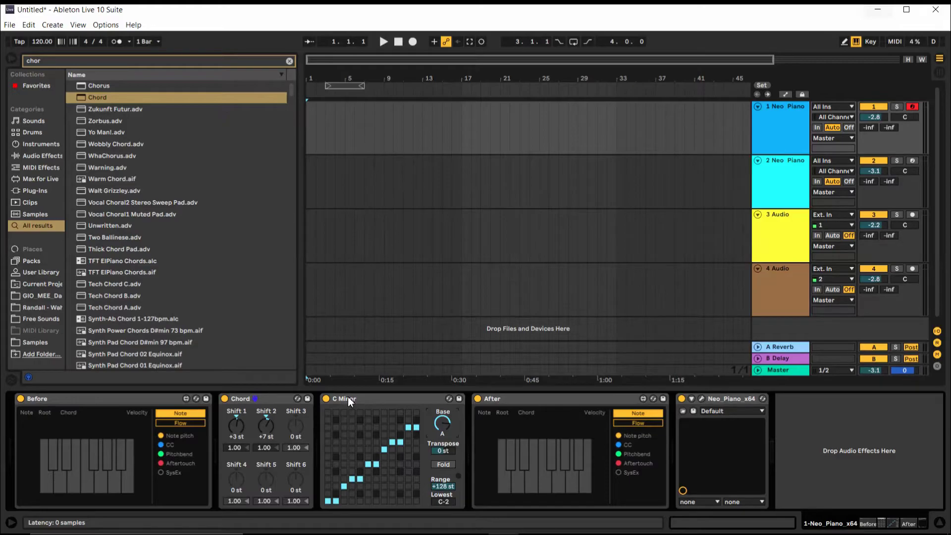
Play C2 to hear the chord, then bring MultiCam Capture Lite in front of Live.
key("a")
left_click(537, 521)
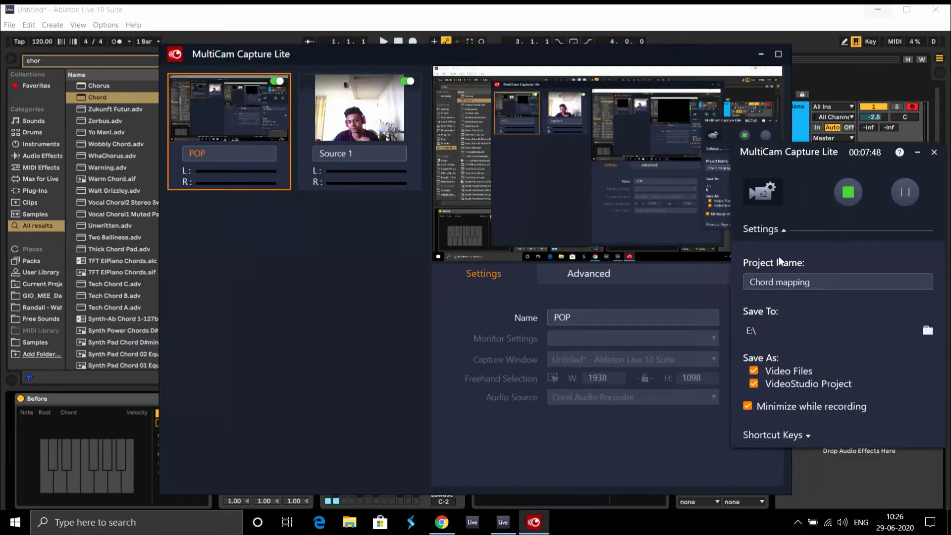